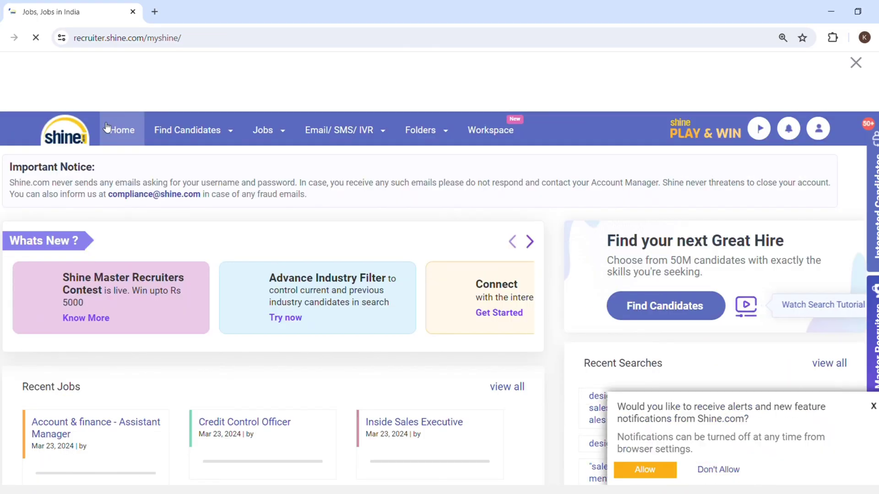
# Open the Advanced Search page from the Find Candidates menu.
pyautogui.moveTo(202, 130)
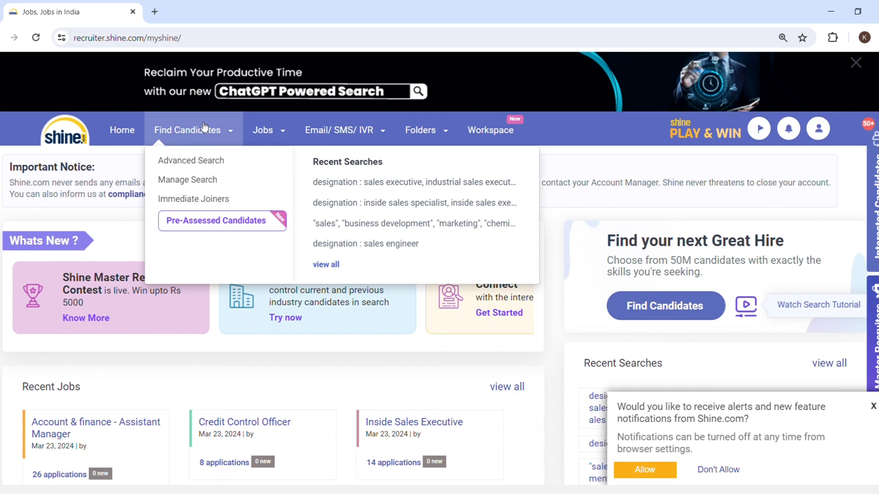
pyautogui.click(204, 161)
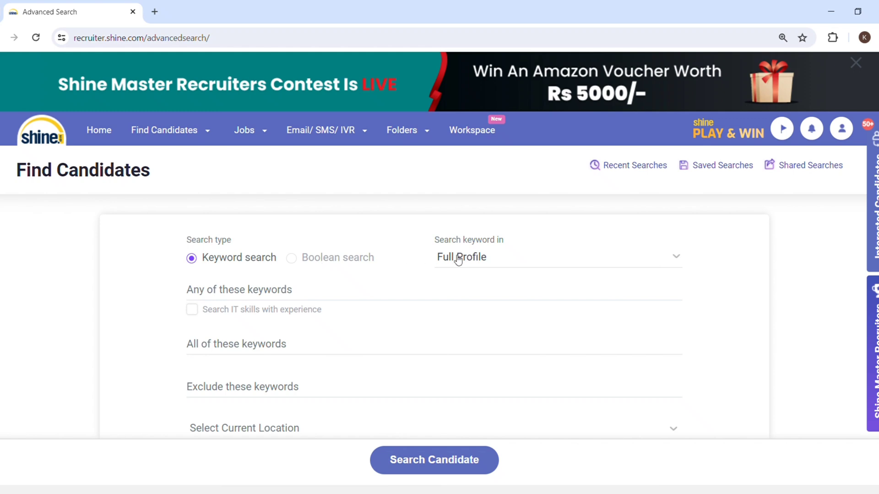
# Enter Chemicals, Food, Pharma, FMCG, Sales, Business Development and B2b Sales under 'Any of these keywords'.
pyautogui.click(268, 290)
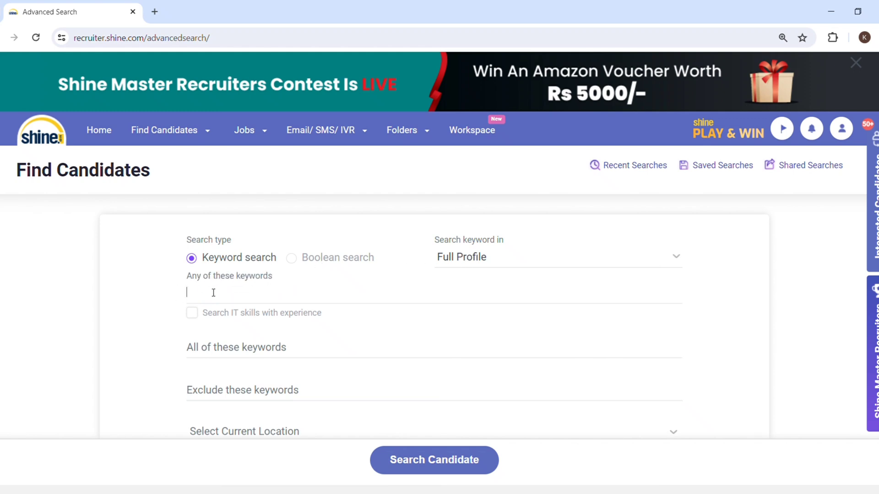
pyautogui.write('Chemic')
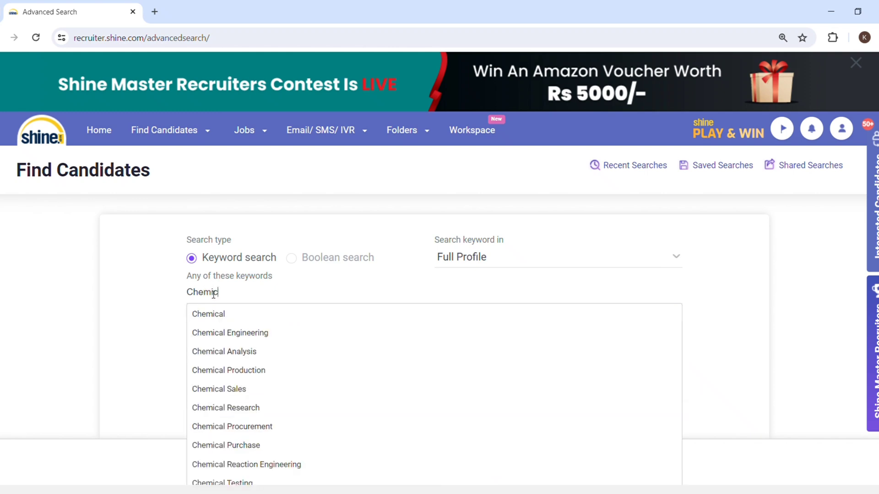
pyautogui.write('als')
pyautogui.press('Return')
pyautogui.write('Food,')
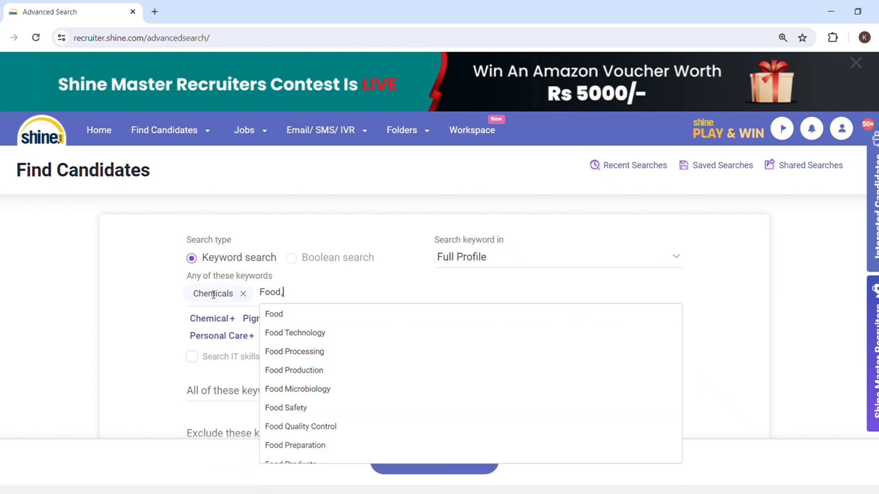
pyautogui.press('Return')
pyautogui.write('Pharma, ')
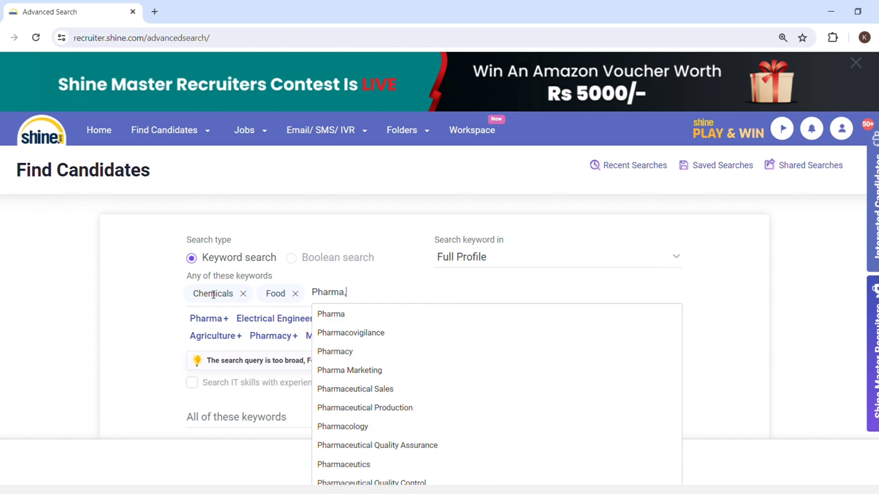
pyautogui.write('FMCG, ')
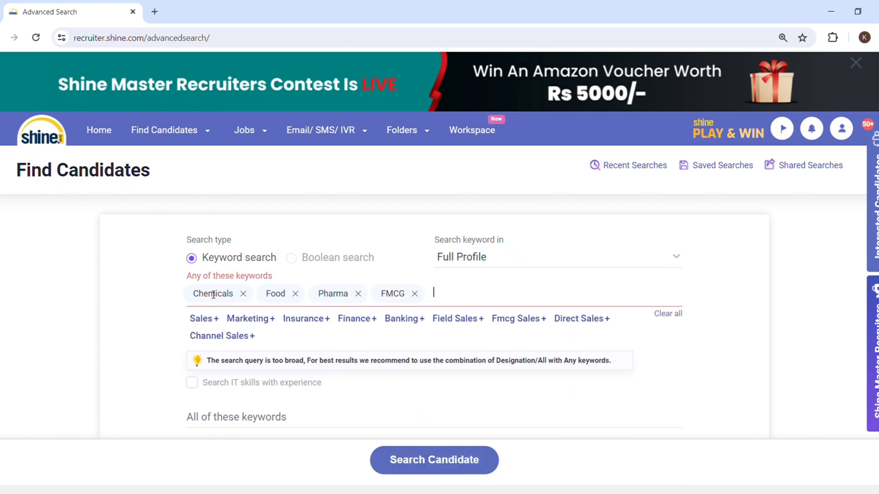
pyautogui.write('Sales')
pyautogui.write(', "Business')
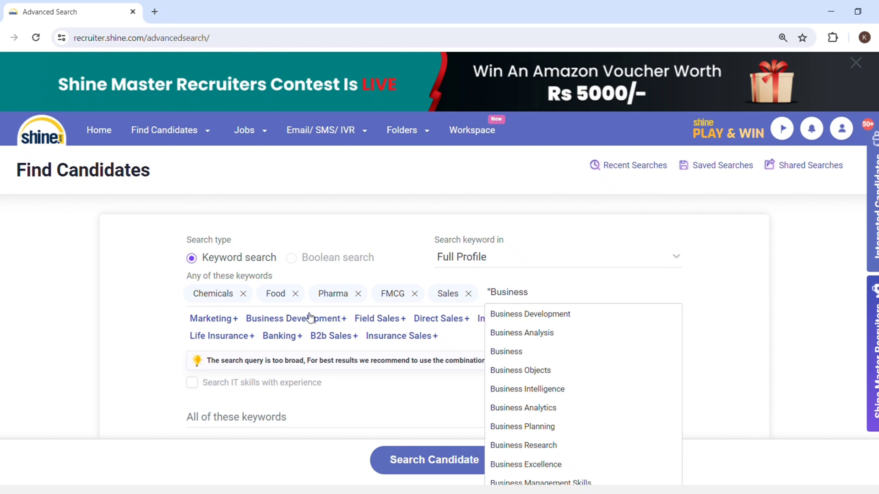
pyautogui.click(510, 315)
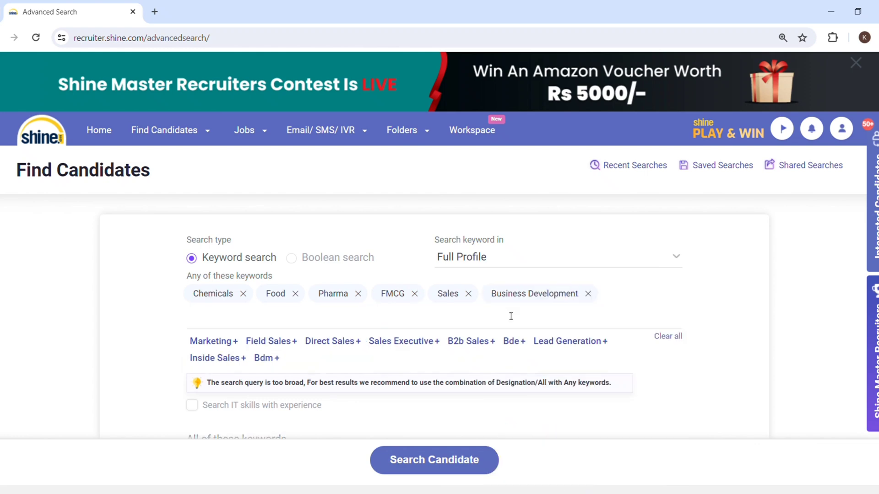
pyautogui.click(473, 343)
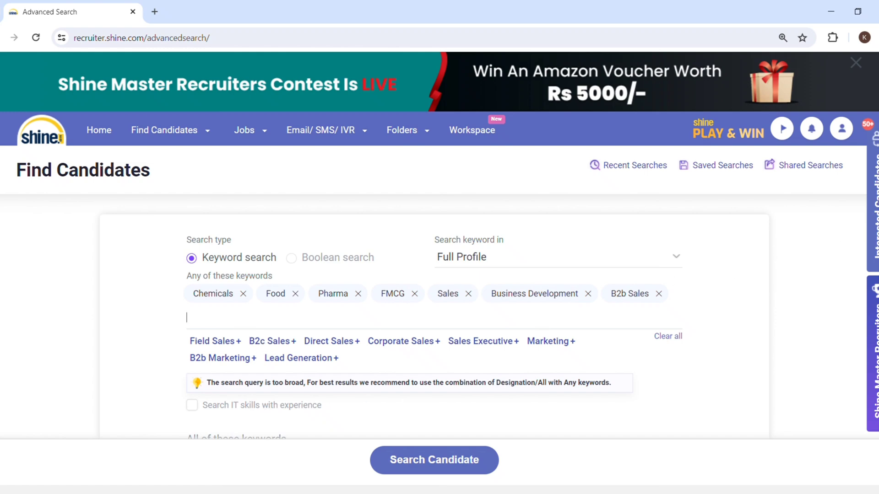
pyautogui.scroll(-2, 439, 247)
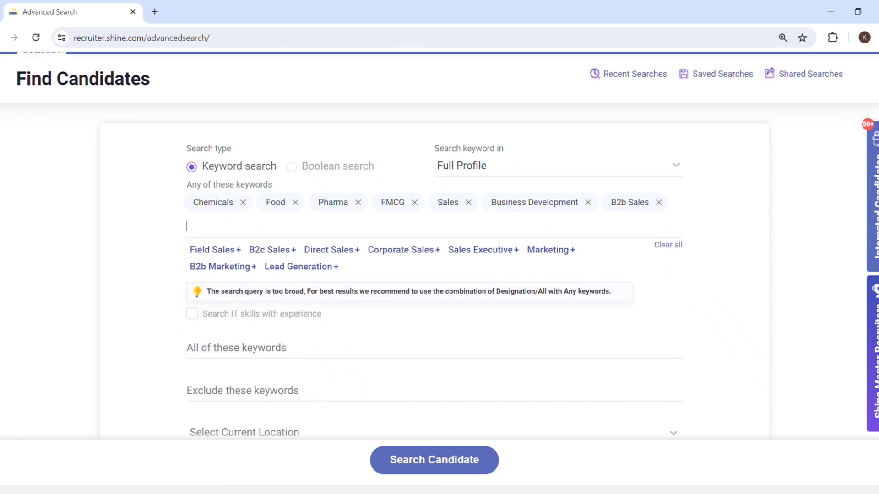
# Put "Business Development" and Chemicals in the 'All of these keywords' field.
pyautogui.click(213, 360)
pyautogui.write('"Bus')
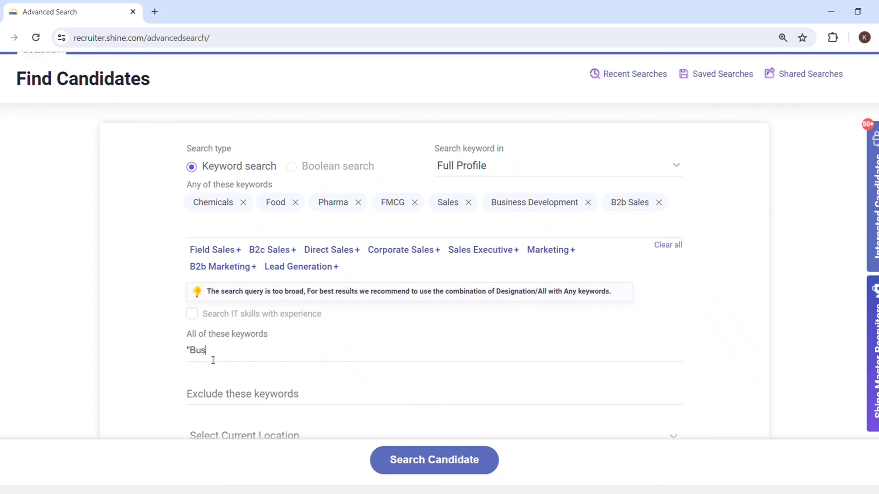
pyautogui.write('iness Development"')
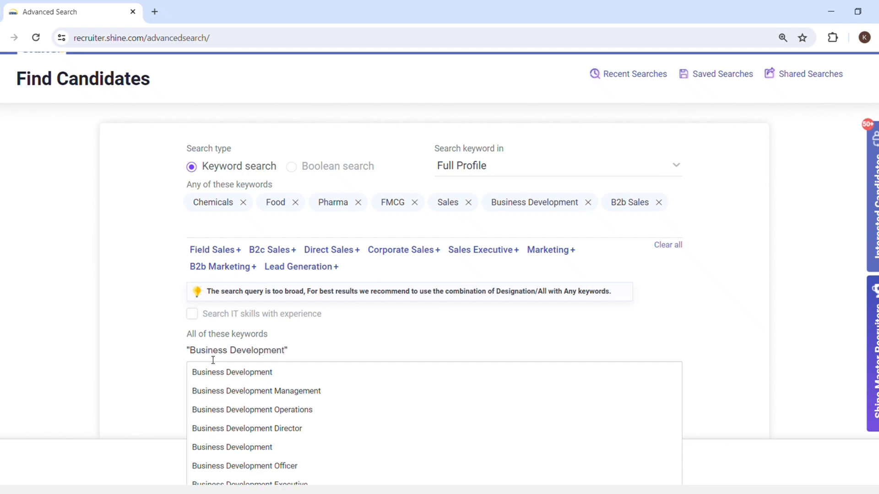
pyautogui.write(' ,Chemical')
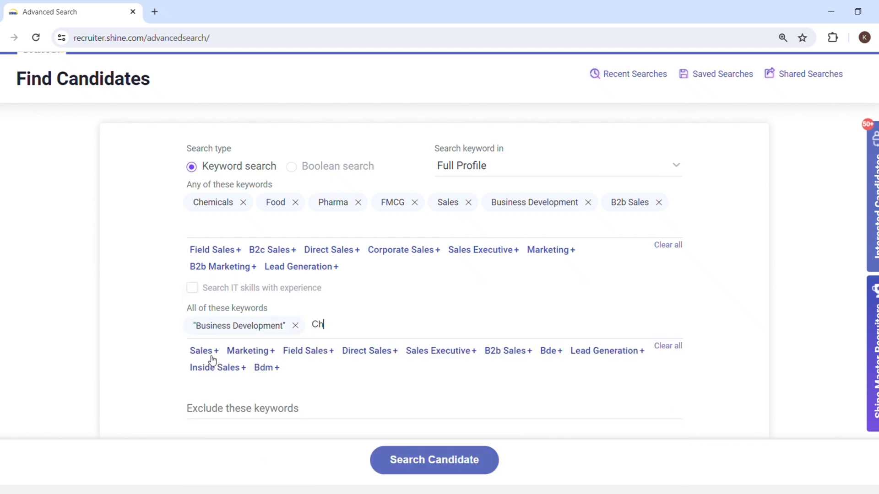
pyautogui.write('s,')
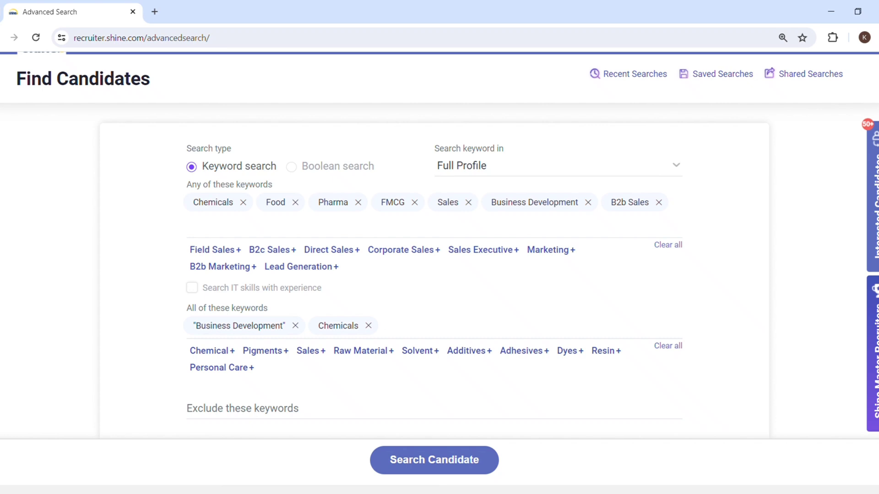
pyautogui.scroll(-5, 796, 136)
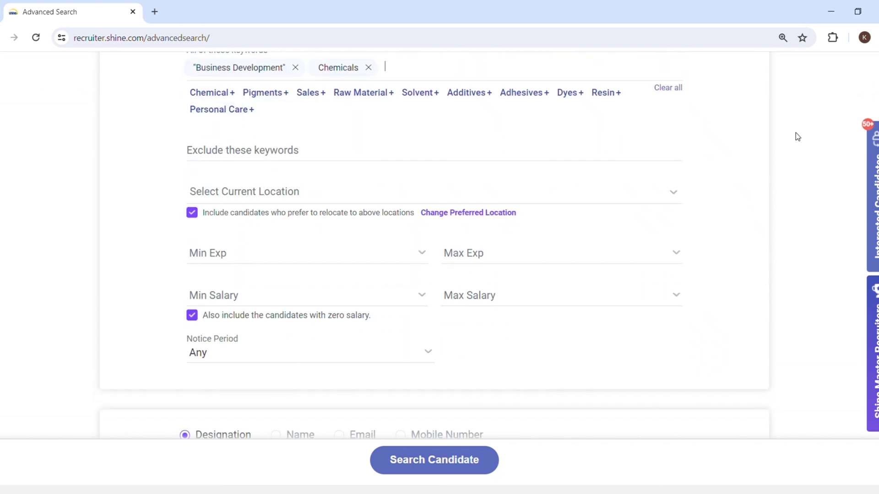
# Set current location to All - Mumbai Region, Mumbai City and Navi Mumbai, excluding relocation-only candidates.
pyautogui.click(280, 198)
pyautogui.write('Mumbai')
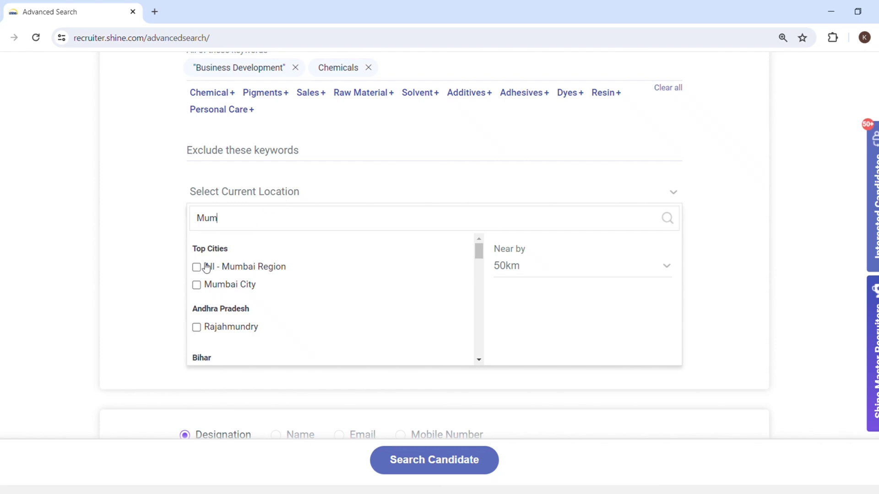
pyautogui.click(197, 268)
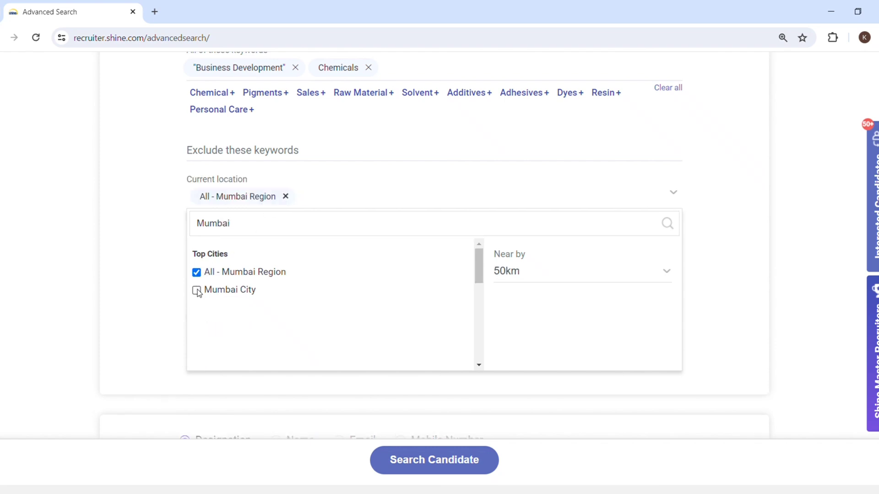
pyautogui.click(197, 290)
pyautogui.tripleClick(315, 226)
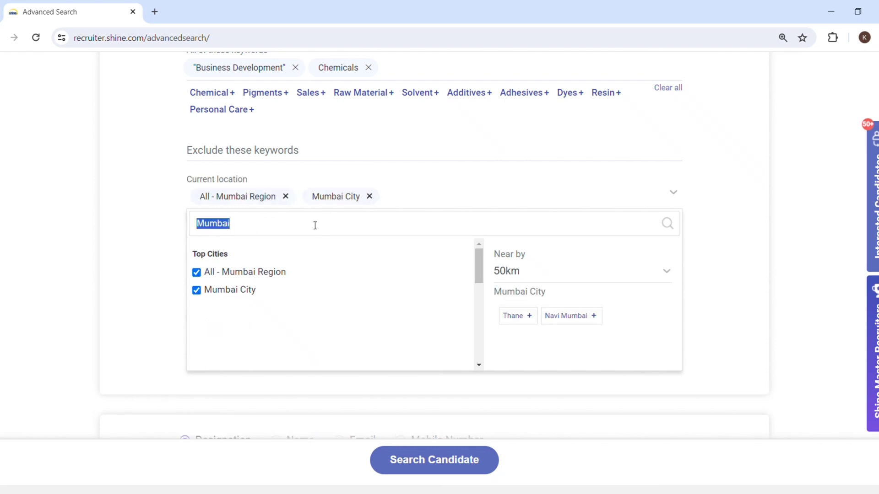
pyautogui.write('Navi')
pyautogui.click(197, 272)
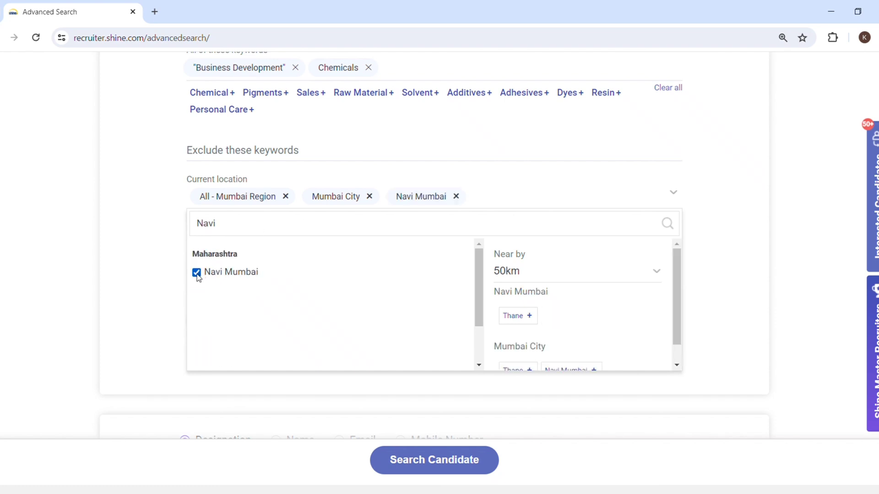
pyautogui.click(133, 251)
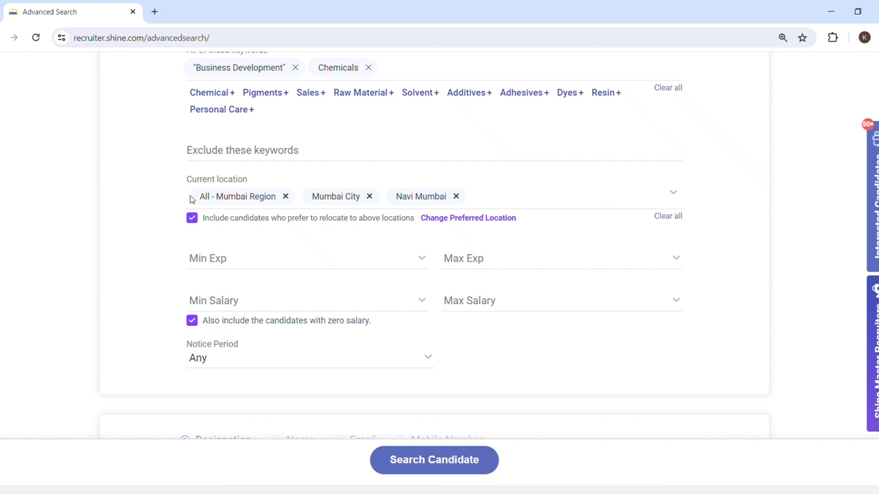
pyautogui.click(192, 216)
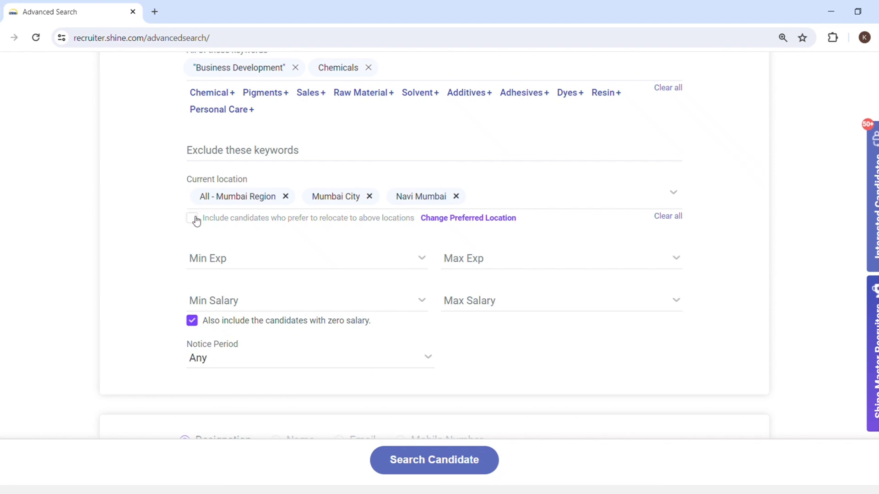
# Set the experience range to 4 Yrs minimum and 8 Yrs maximum.
pyautogui.click(219, 261)
pyautogui.click(206, 325)
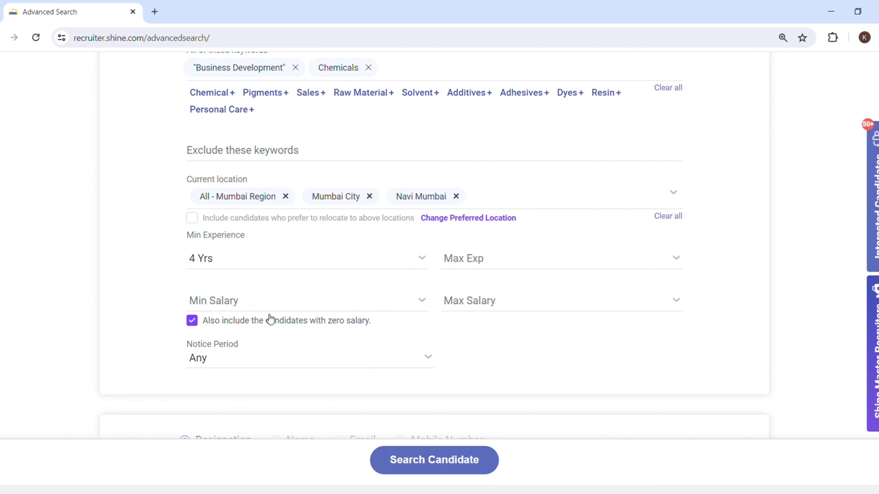
pyautogui.click(471, 256)
pyautogui.click(459, 327)
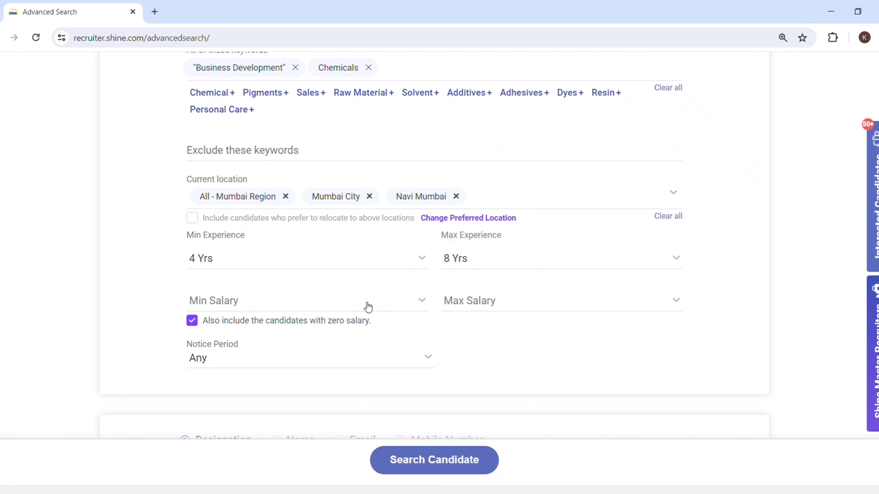
# Set the salary range to Rs 5 Lakh / Yr minimum and Rs 9 Lakh / Yr maximum.
pyautogui.click(313, 305)
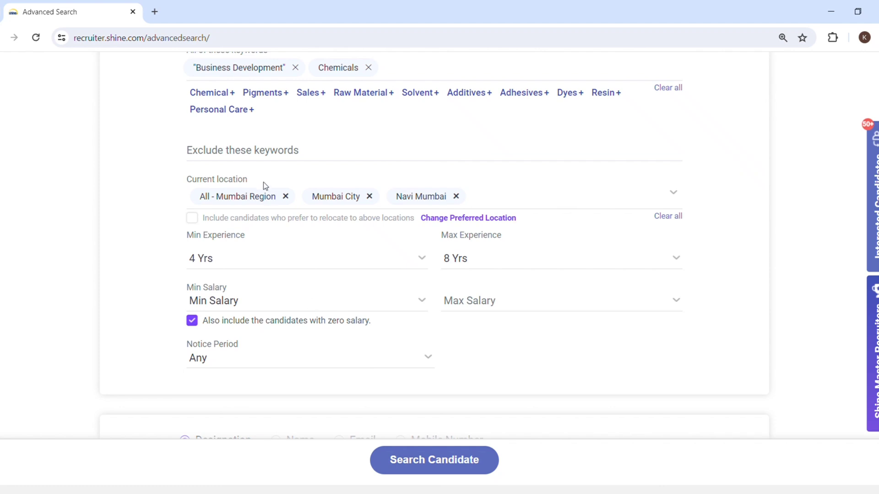
pyautogui.click(260, 194)
pyautogui.click(500, 298)
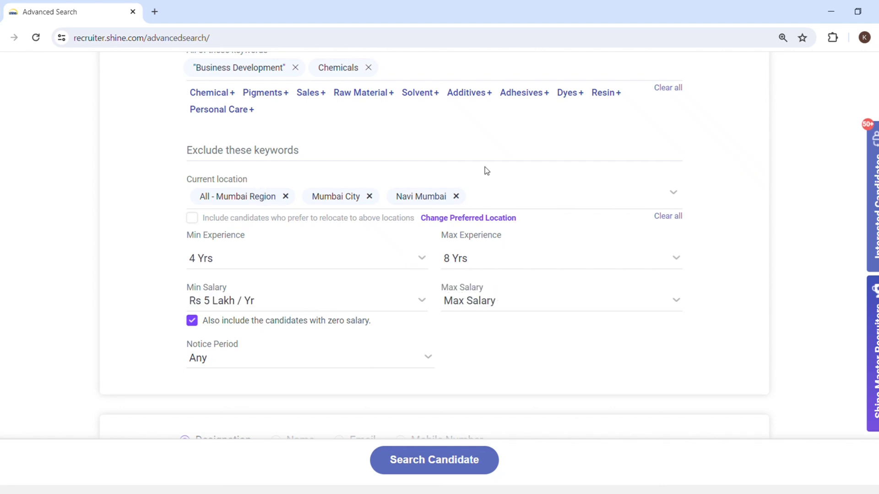
pyautogui.click(480, 134)
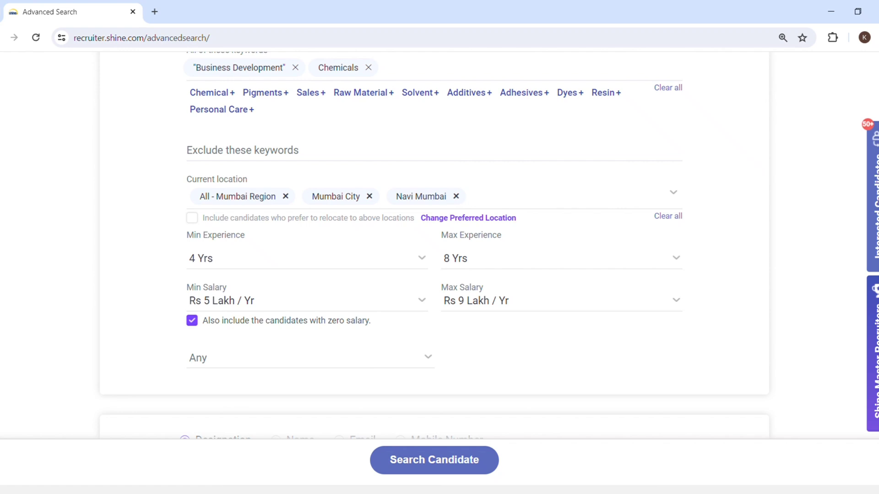
# Close the Select Industry list with no industry chosen and scroll down to Education Details.
pyautogui.scroll(-7, 435, 238)
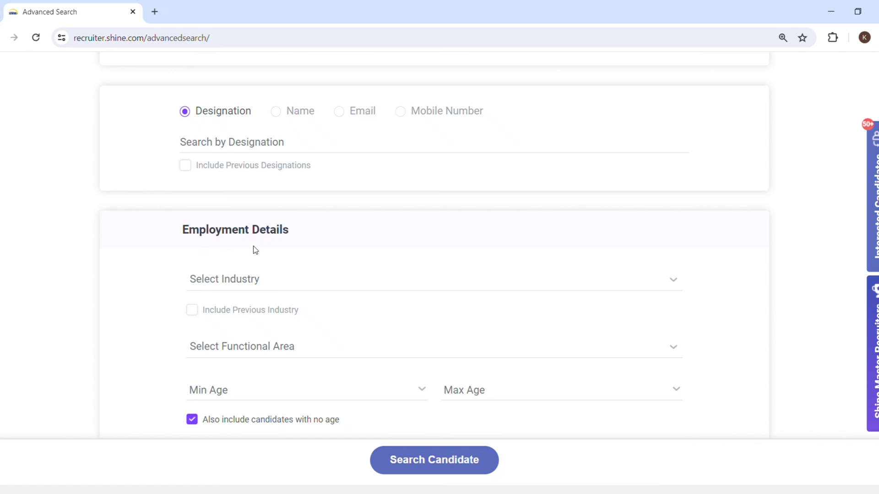
pyautogui.click(241, 283)
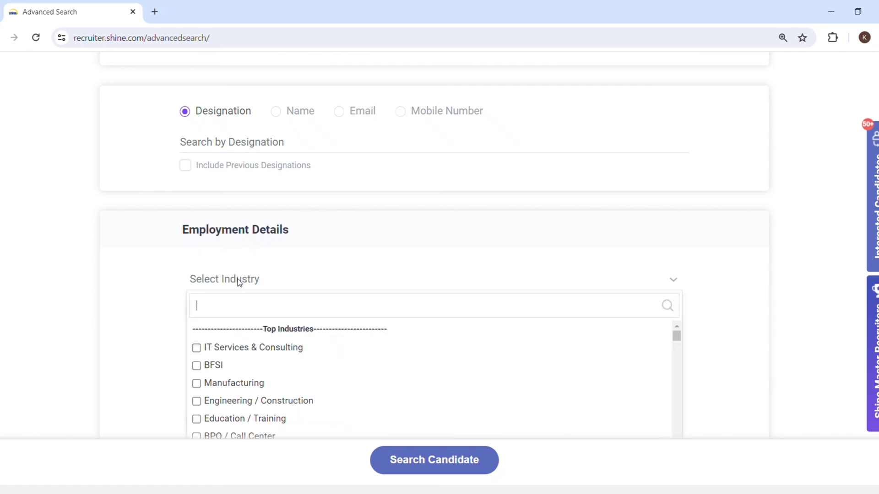
pyautogui.click(714, 302)
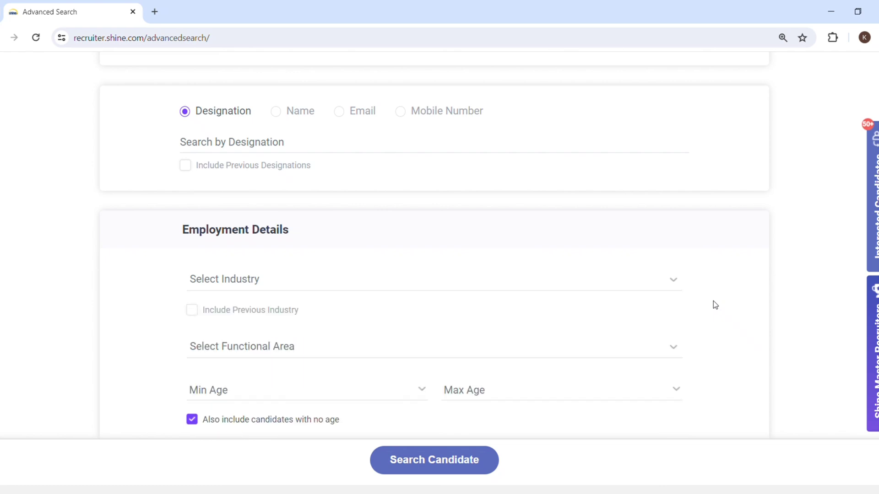
pyautogui.scroll(-3, 801, 220)
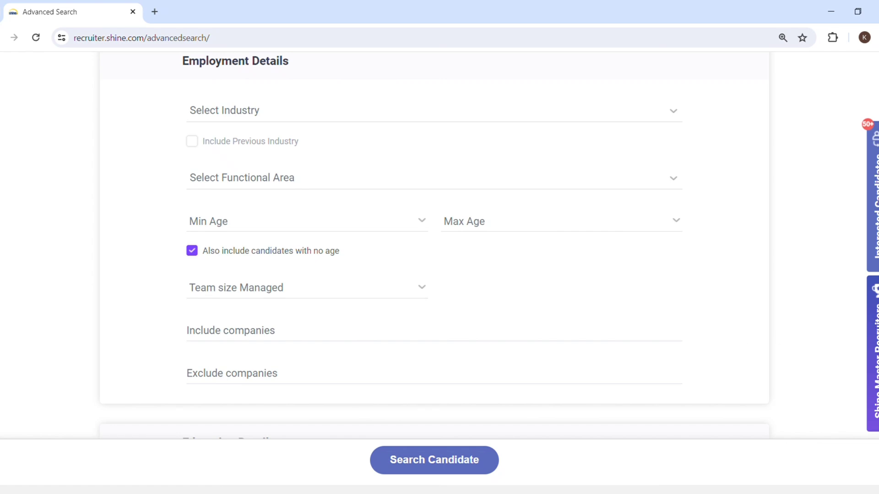
pyautogui.scroll(-6, 861, 345)
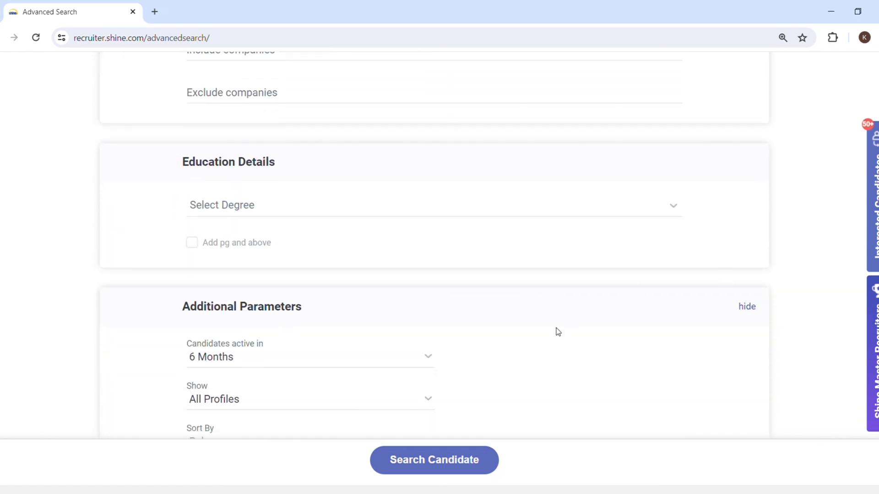
# Tick B.Tech/B.E in the Select Degree list.
pyautogui.click(352, 207)
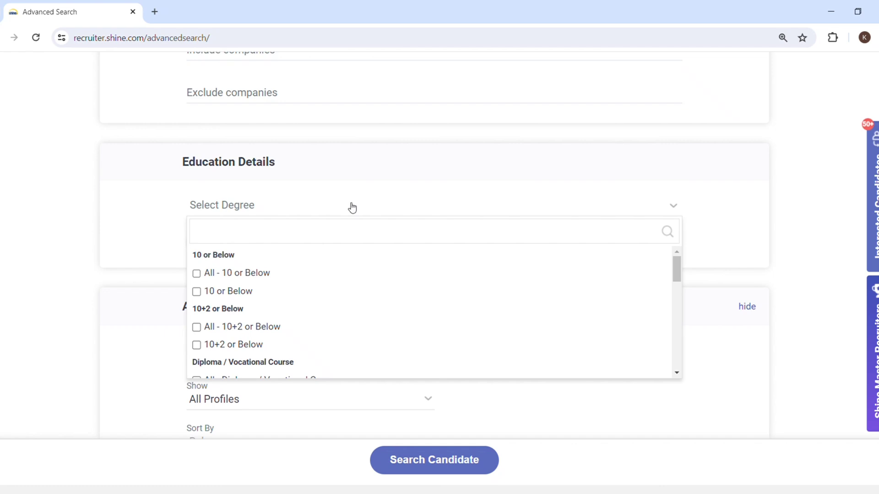
pyautogui.write('bt')
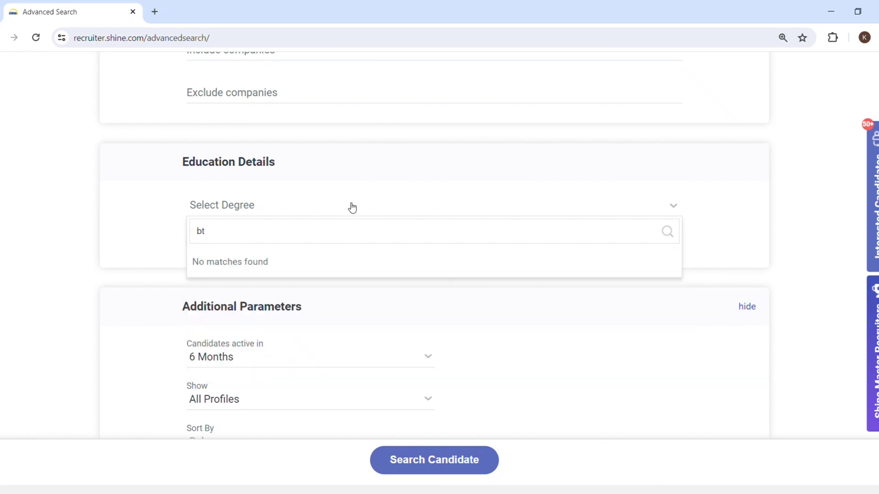
pyautogui.press('BackSpace')
pyautogui.press('BackSpace')
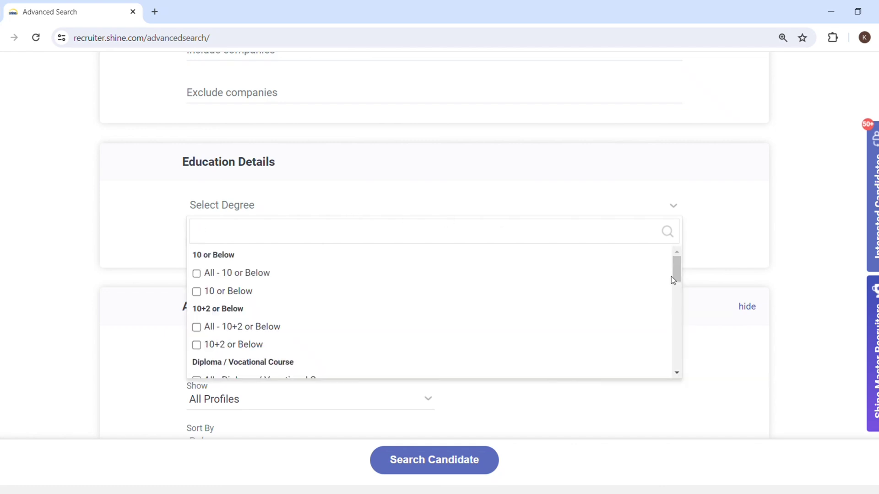
pyautogui.moveTo(677, 280); pyautogui.dragTo(685, 333)
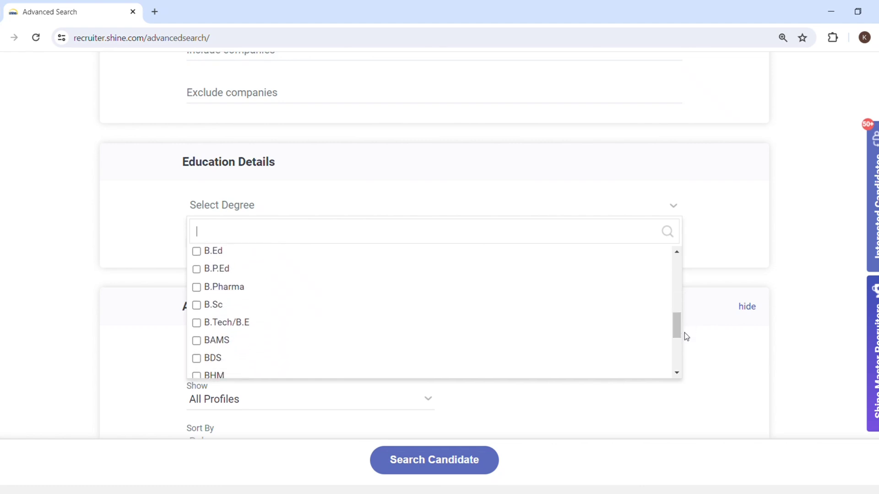
pyautogui.click(197, 323)
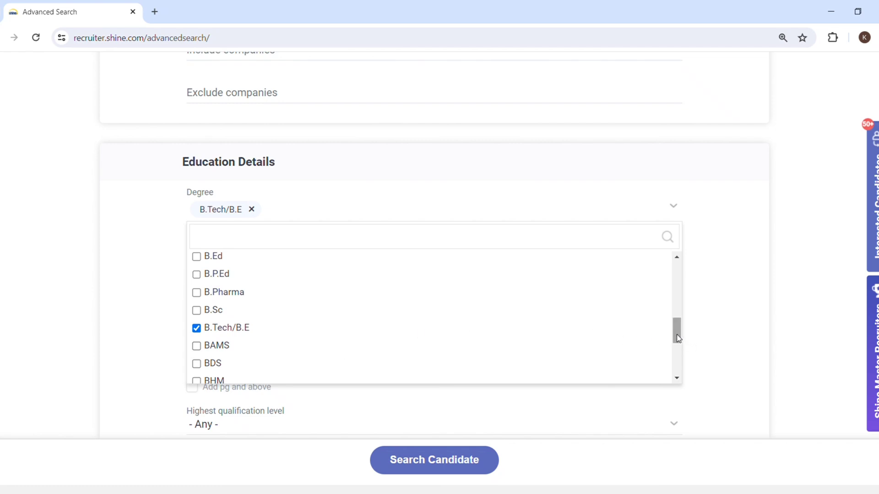
pyautogui.moveTo(676, 338); pyautogui.dragTo(676, 377)
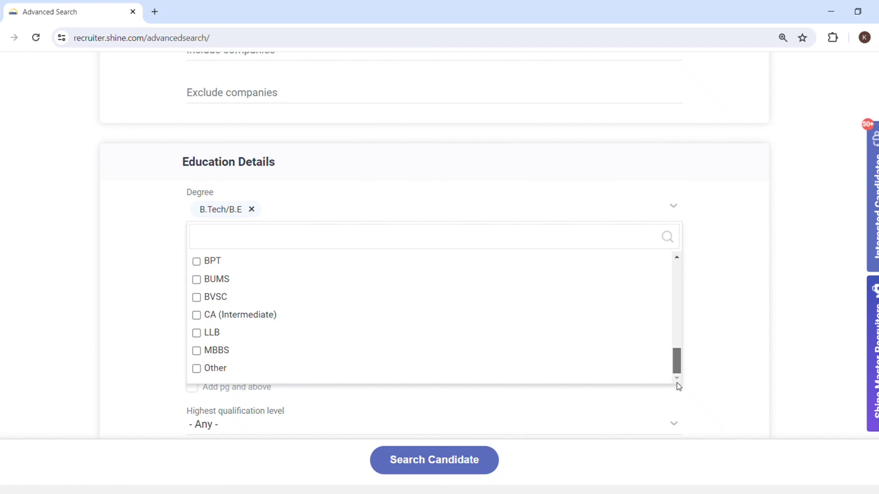
pyautogui.click(741, 358)
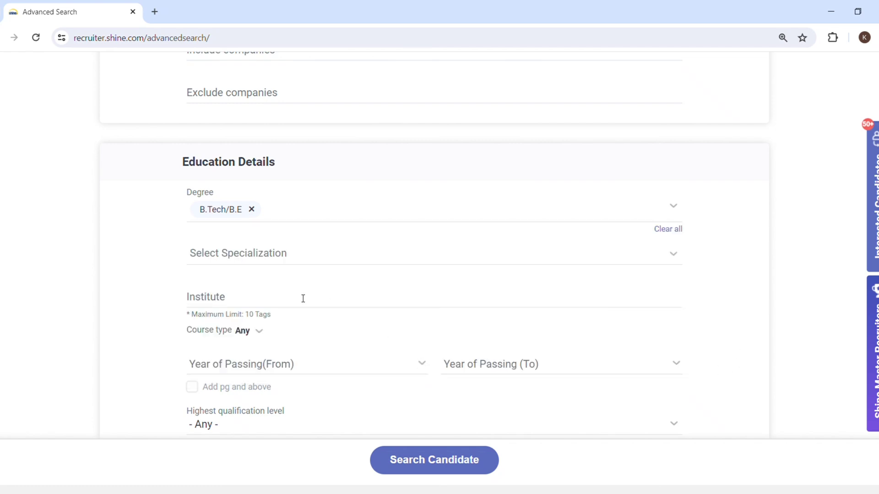
# Add B.Tech/B.E (Chemical) and B.Tech/B.E (Mechanical) in Select Specialization.
pyautogui.click(271, 263)
pyautogui.write('c')
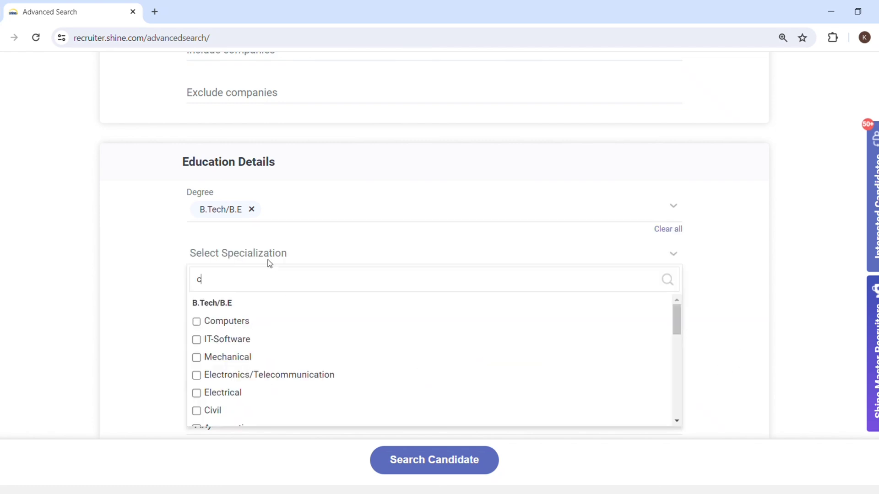
pyautogui.write('hem')
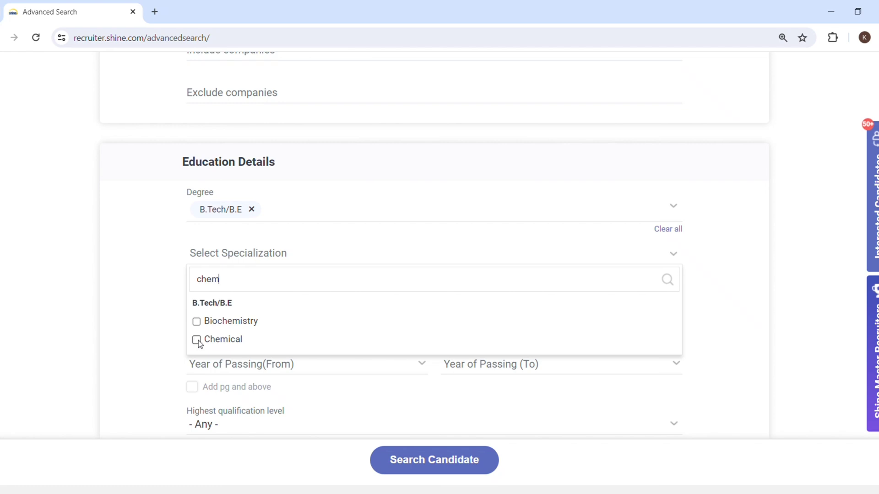
pyautogui.click(197, 340)
pyautogui.doubleClick(264, 285)
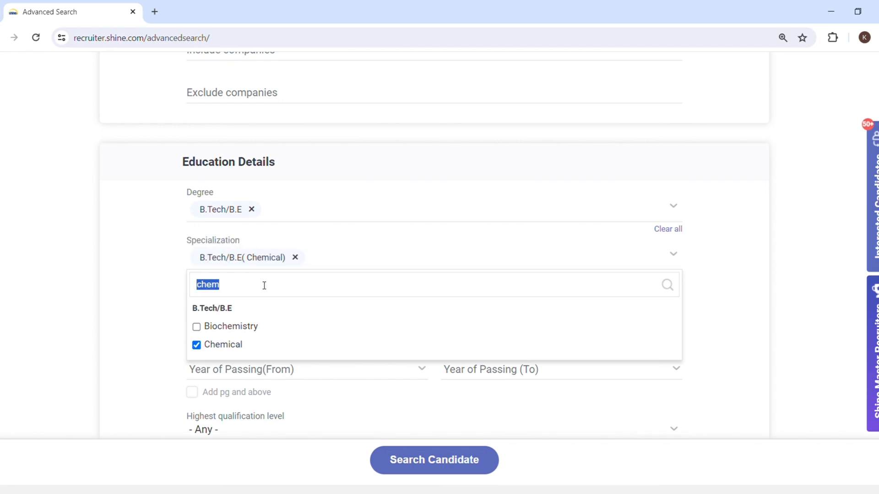
pyautogui.write('mechni')
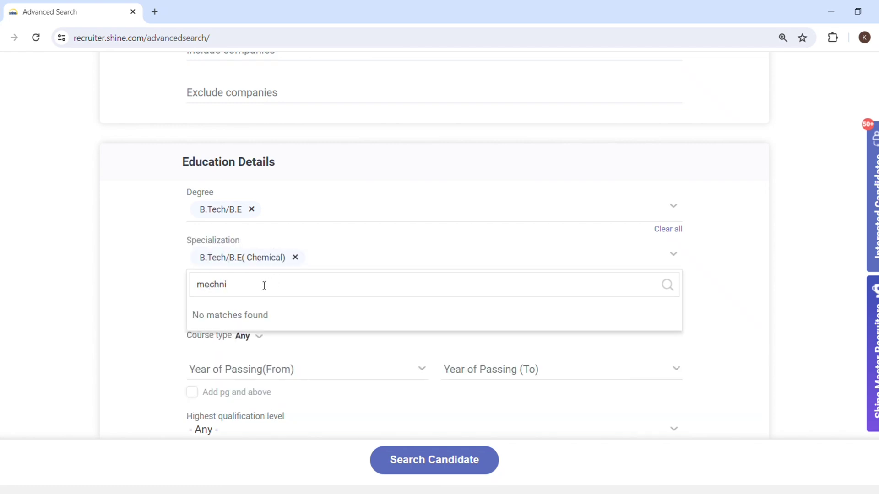
pyautogui.press('BackSpace')
pyautogui.press('BackSpace')
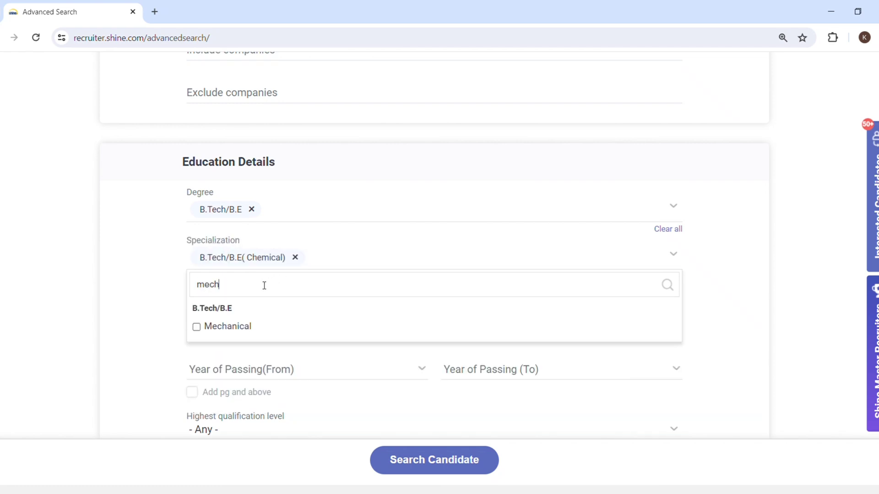
pyautogui.click(198, 327)
pyautogui.click(130, 300)
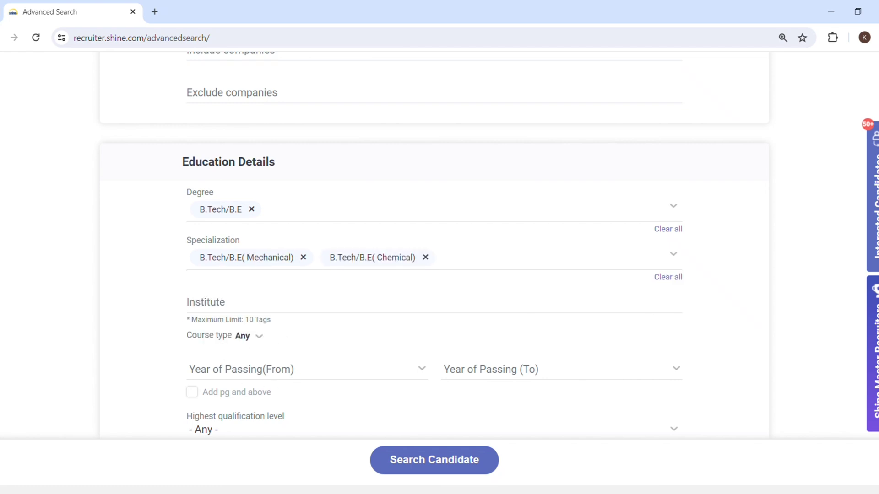
# Set Candidates active in to 3 Months, Gender to Male, and run Search Candidate.
pyautogui.scroll(-7, 435, 240)
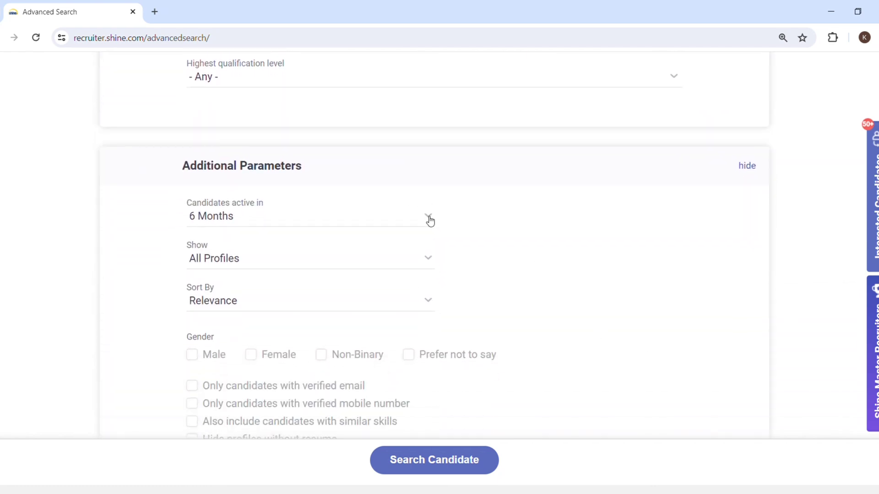
pyautogui.click(270, 305)
pyautogui.click(218, 358)
pyautogui.scroll(-3, 533, 344)
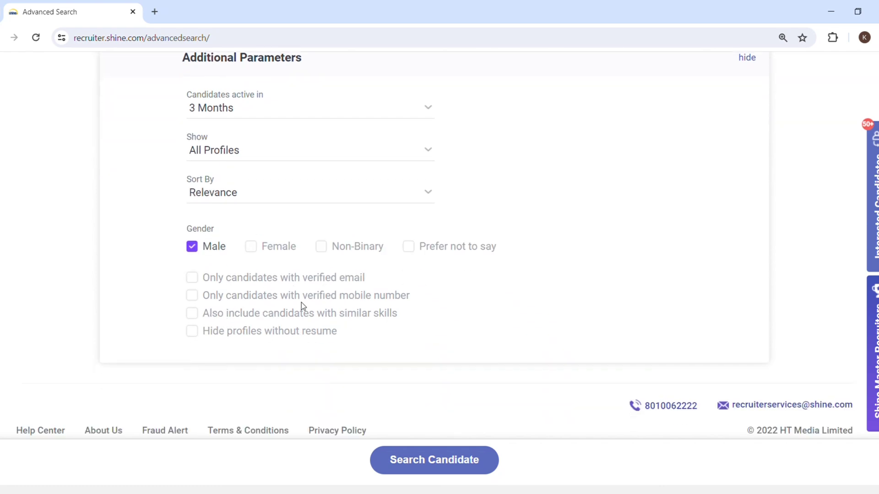
pyautogui.click(441, 467)
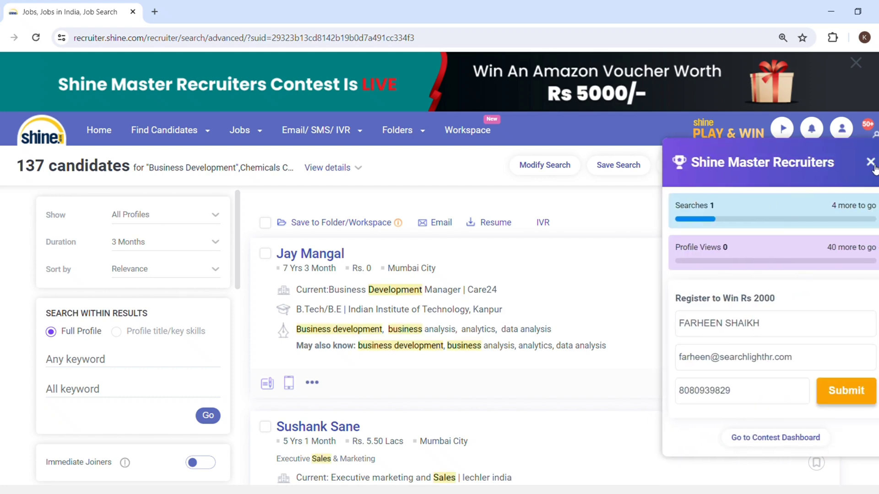
# Close the Shine Master Recruiters panel and scroll through the 137 candidate cards.
pyautogui.click(871, 162)
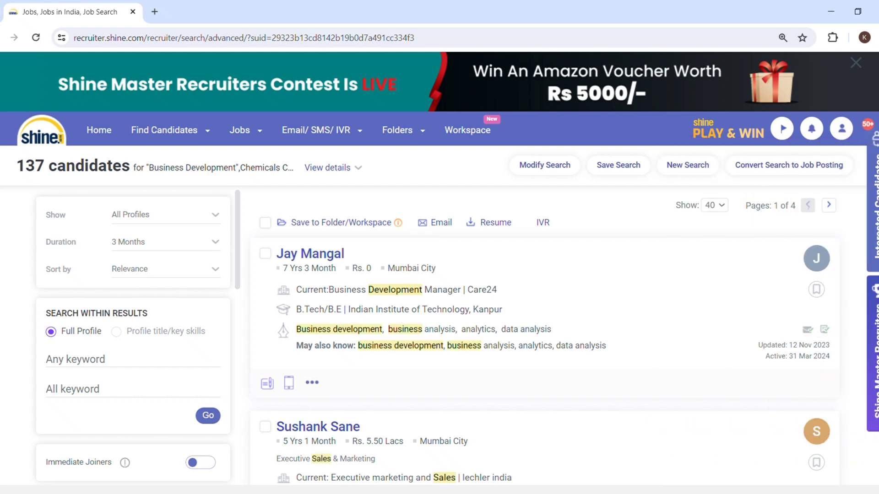
pyautogui.scroll(-5, 351, 139)
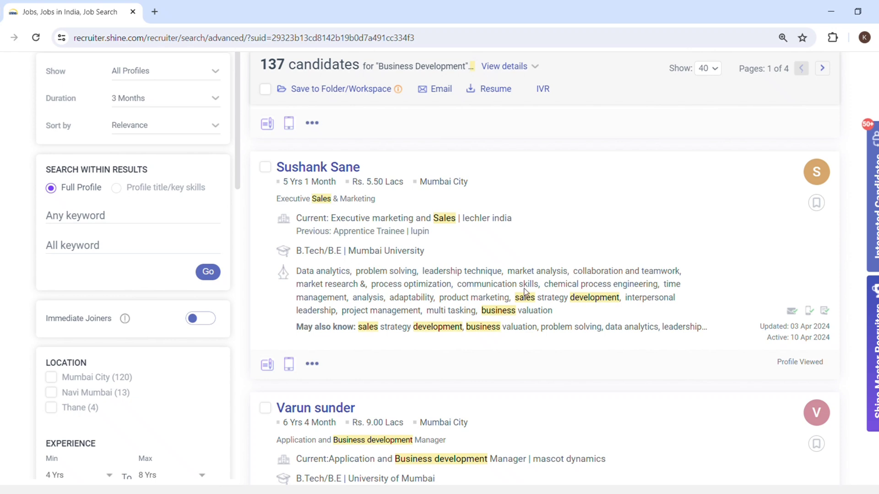
pyautogui.moveTo(422, 334)
pyautogui.scroll(-3, 545, 293)
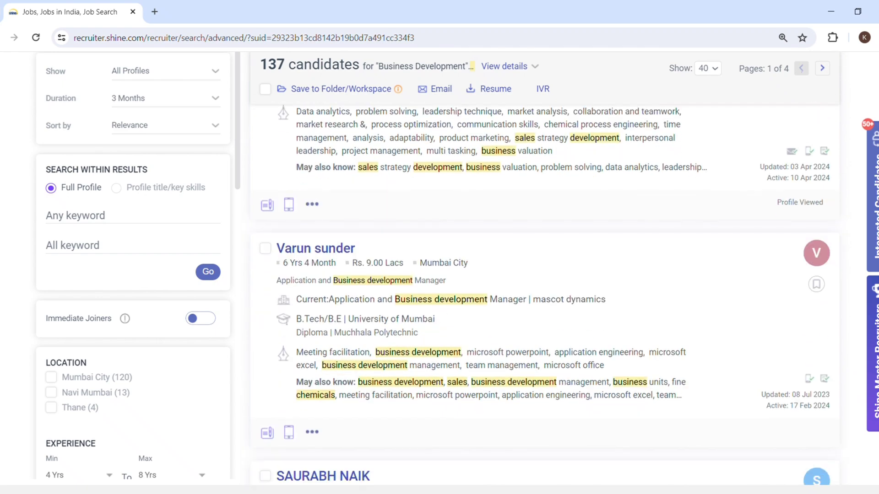
pyautogui.scroll(-5, 545, 292)
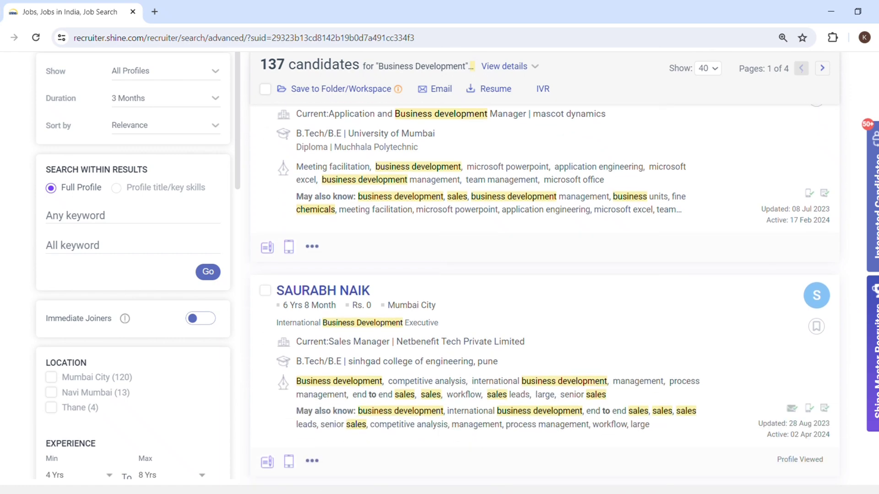
pyautogui.scroll(-2, 545, 293)
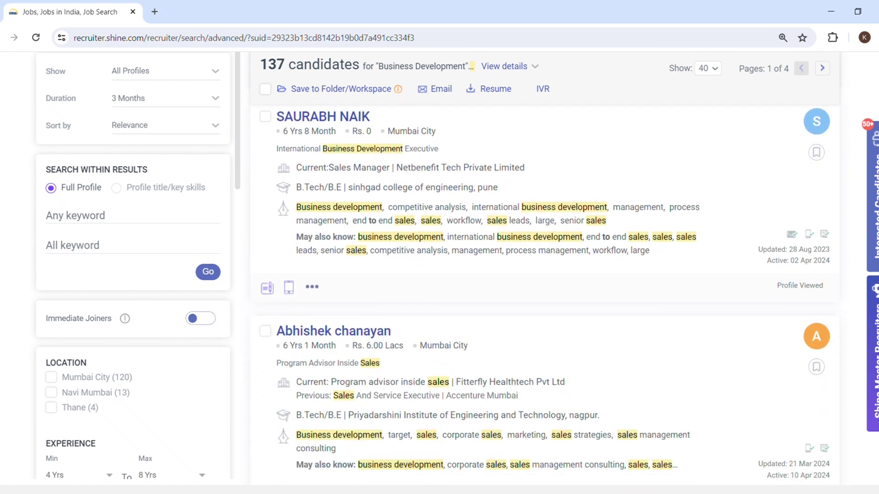
pyautogui.scroll(15, 545, 293)
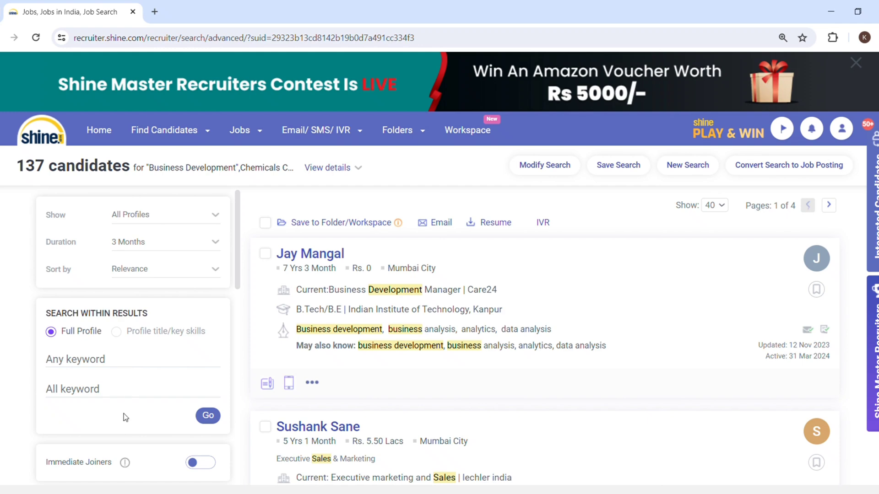
pyautogui.moveTo(238, 242); pyautogui.dragTo(233, 331)
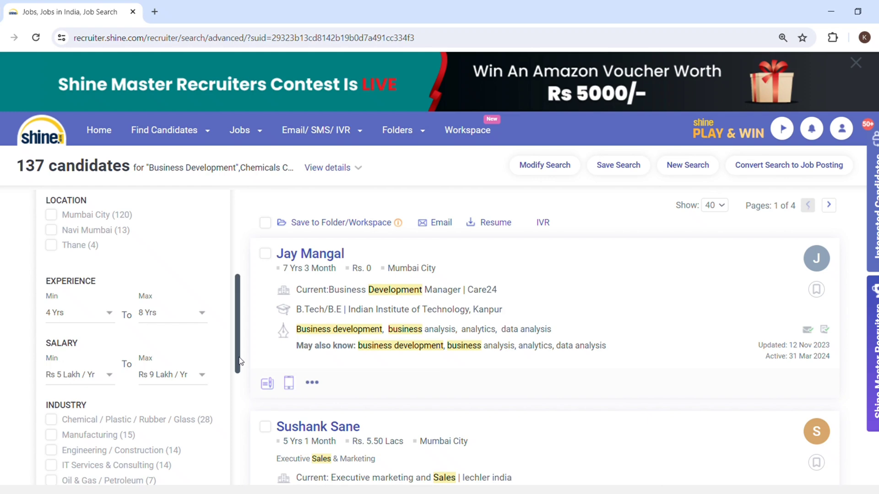
pyautogui.scroll(-3, 180, 333)
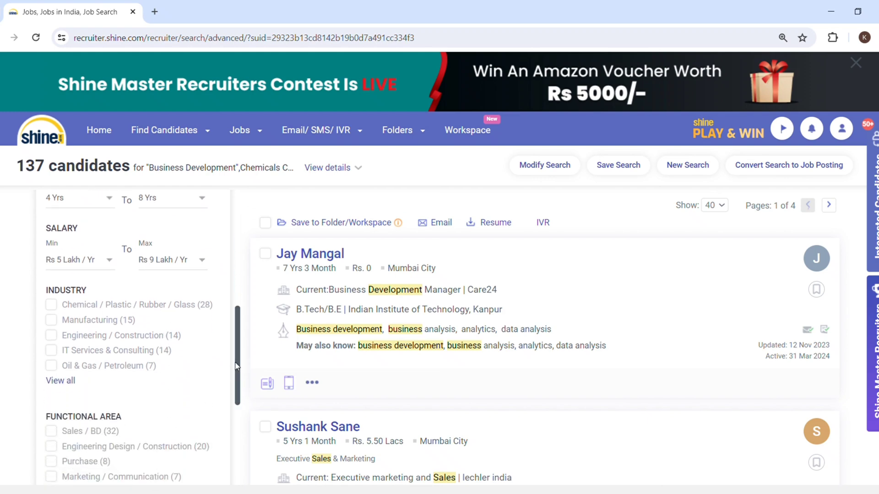
pyautogui.moveTo(238, 366); pyautogui.dragTo(240, 417)
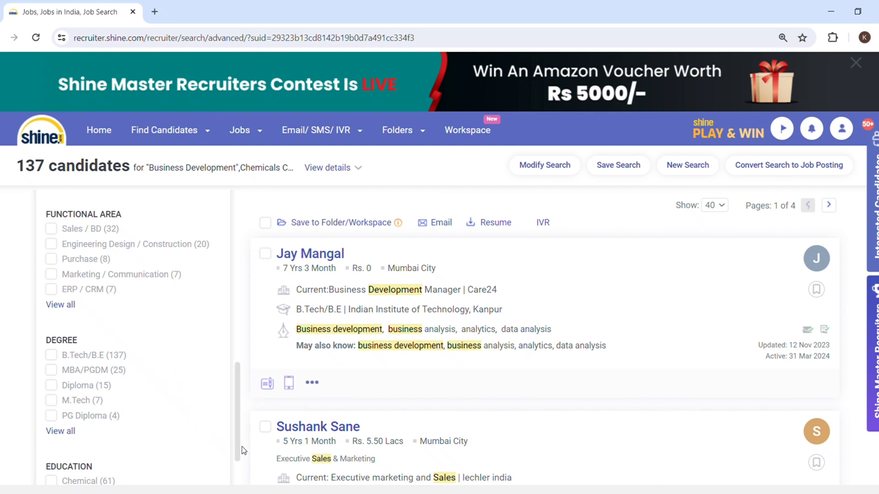
pyautogui.moveTo(238, 447); pyautogui.dragTo(244, 493)
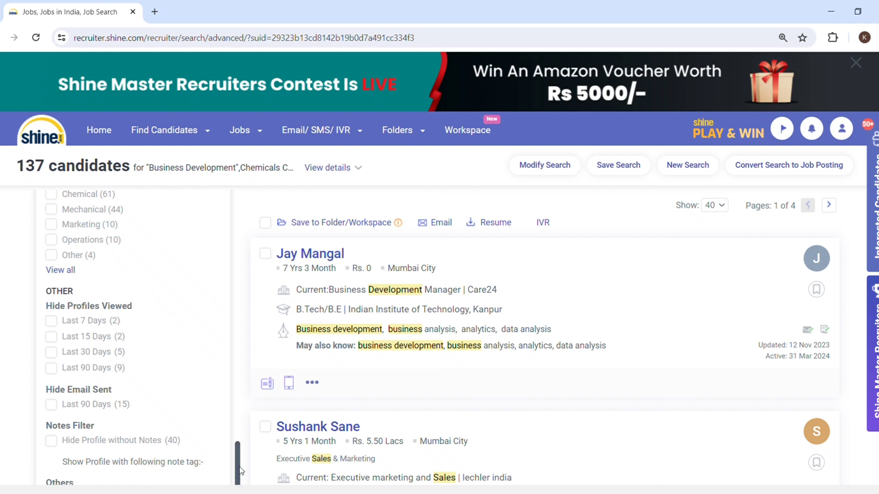
pyautogui.moveTo(239, 463); pyautogui.dragTo(255, 193)
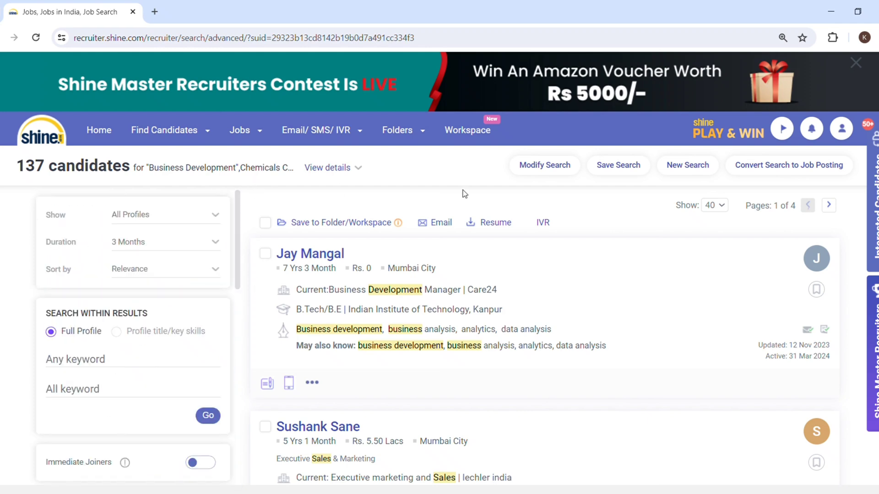